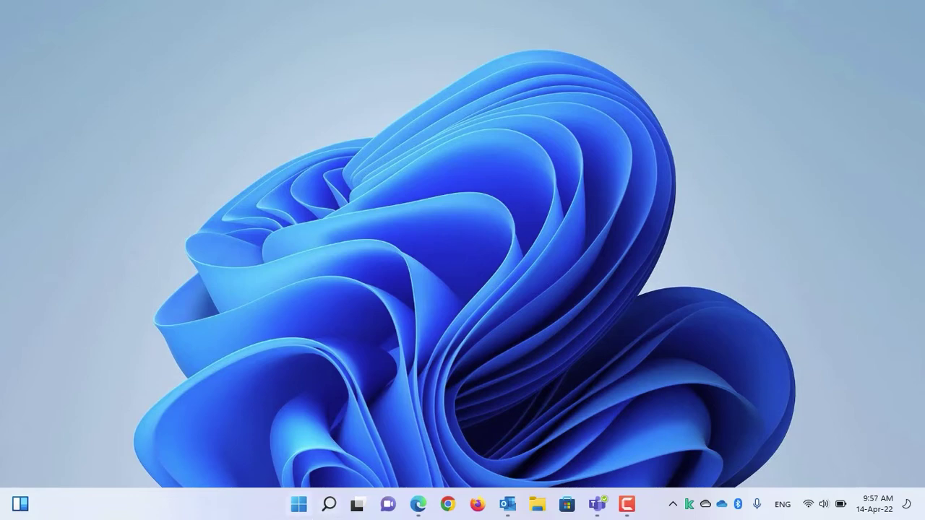
Search the Start menu for 'regist' and run Registry Editor as administrator.
left_click(301, 505)
type("regist")
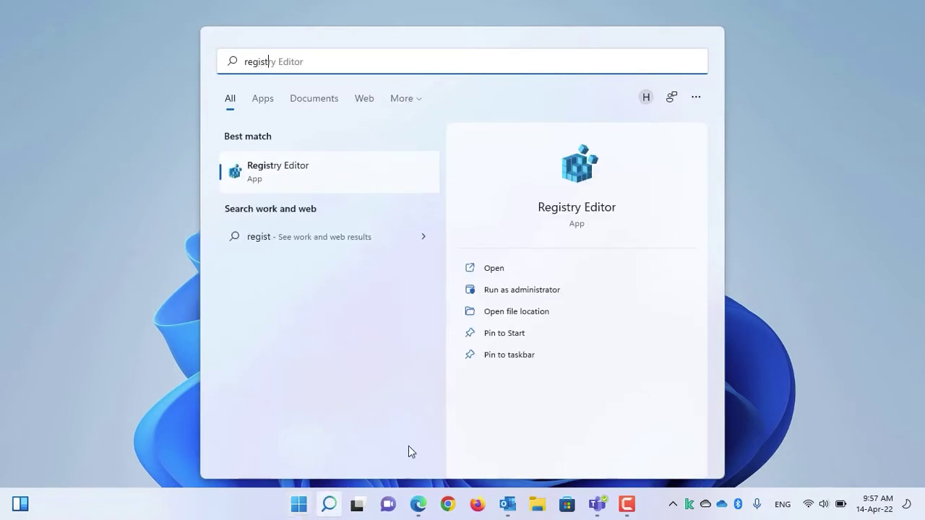
left_click(525, 301)
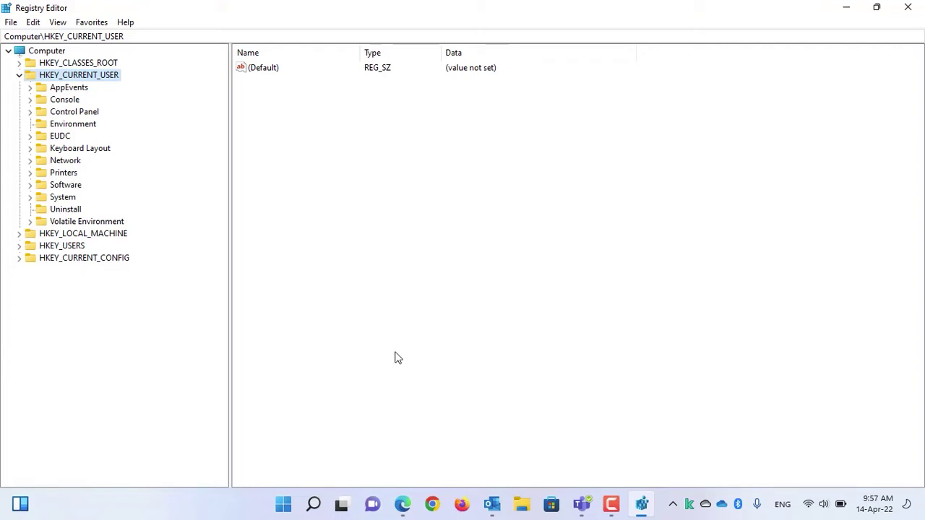
Export the whole registry (range All) to the Desktop as 'registry backup'.
left_click(10, 23)
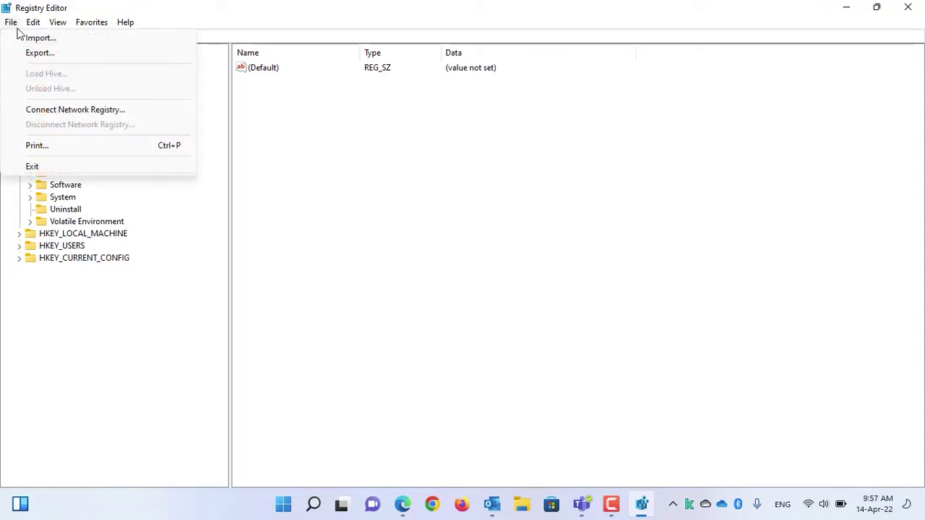
left_click(41, 53)
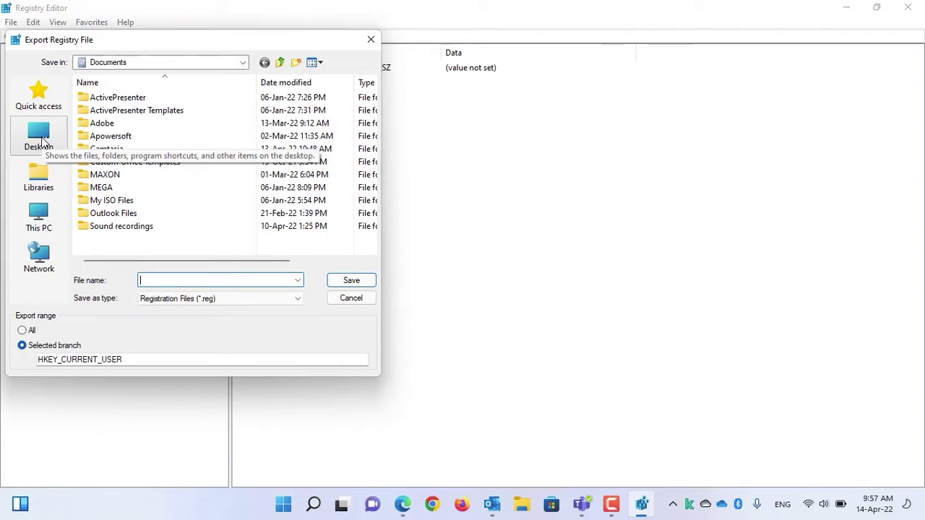
left_click(41, 142)
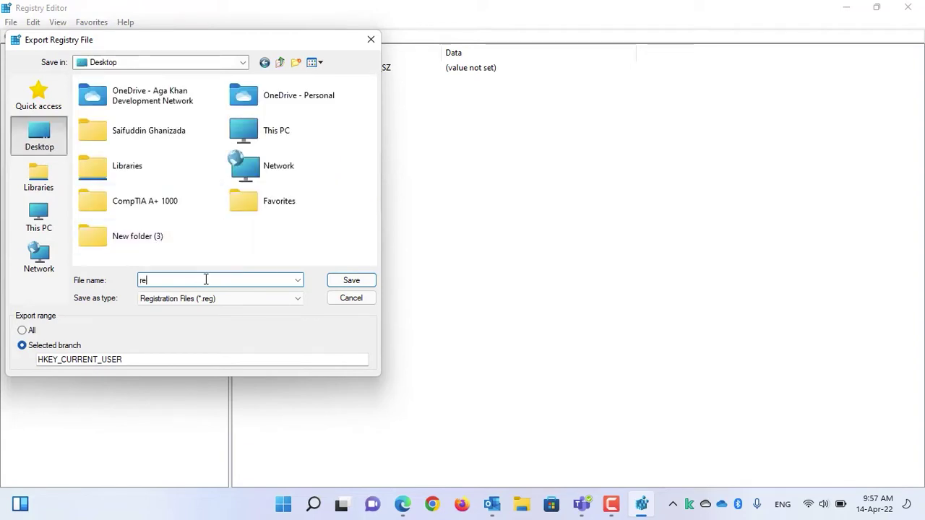
type("ackup")
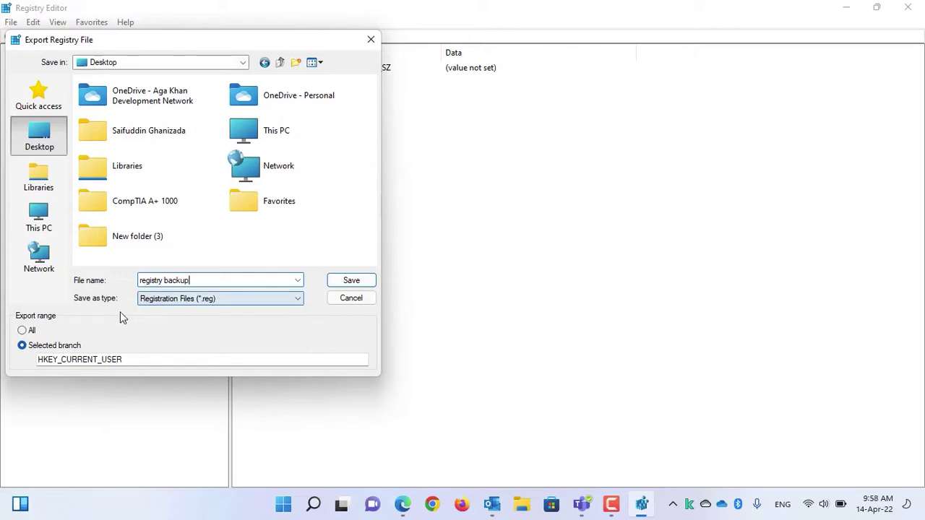
left_click(31, 333)
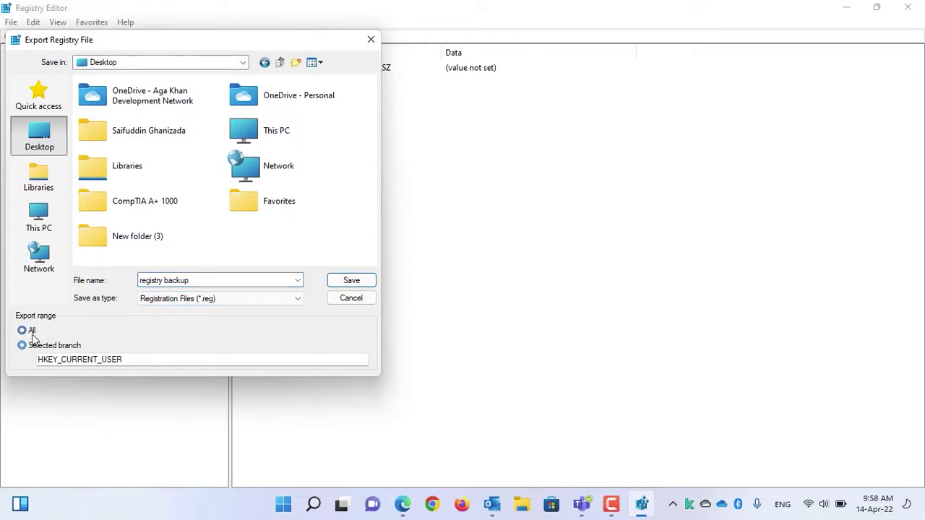
left_click(361, 284)
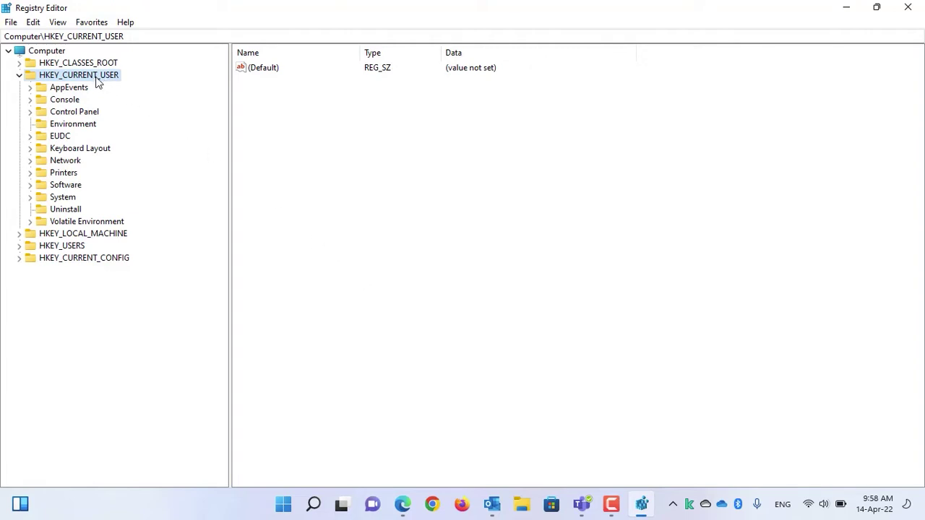
Expand HKEY_CURRENT_USER\Software\Microsoft\Windows in the key tree.
left_click(30, 184)
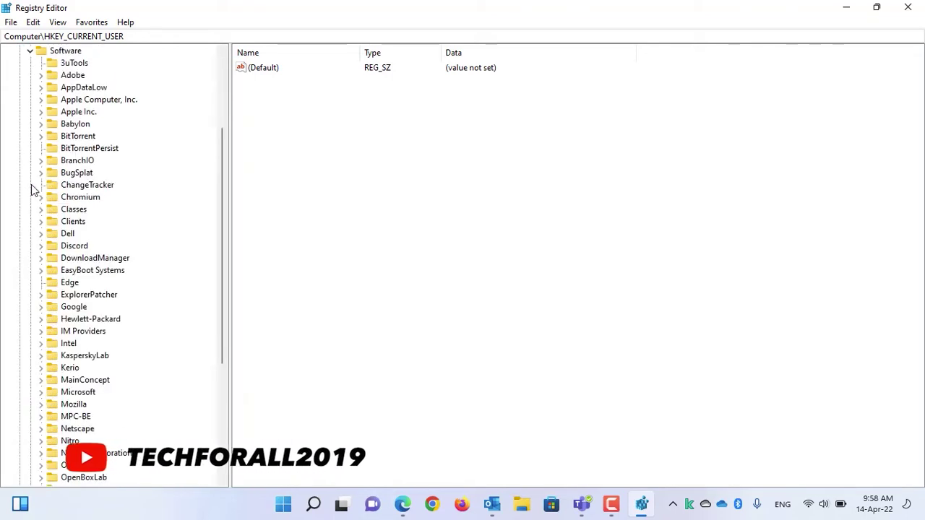
scroll(93, 258, "down", 6)
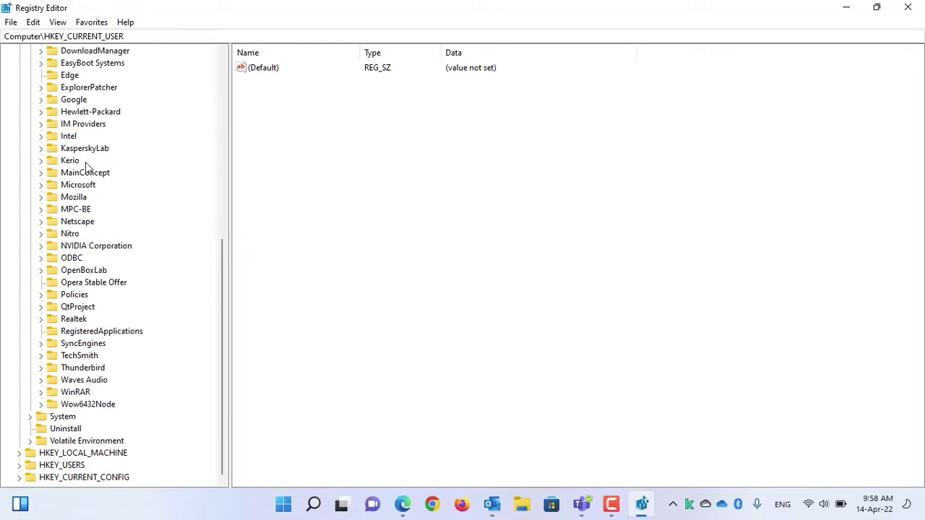
left_click(41, 185)
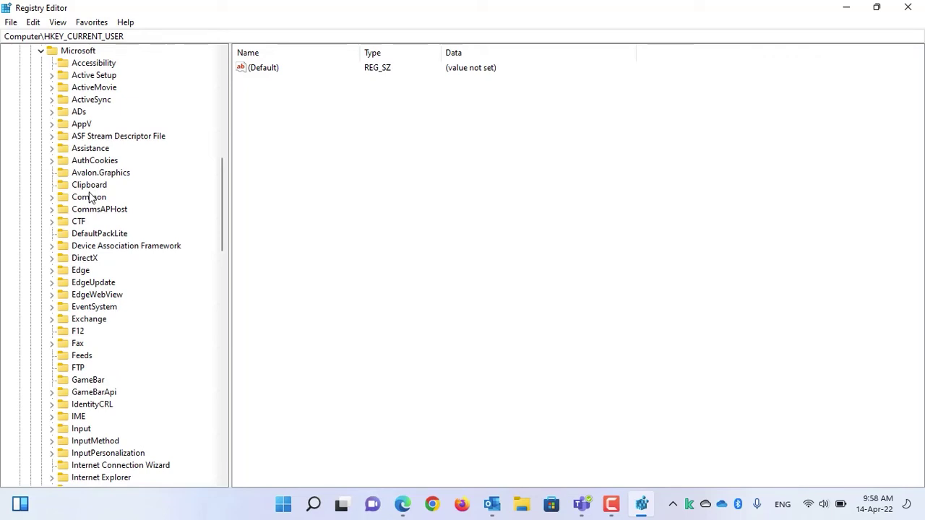
scroll(88, 195, "down", 11)
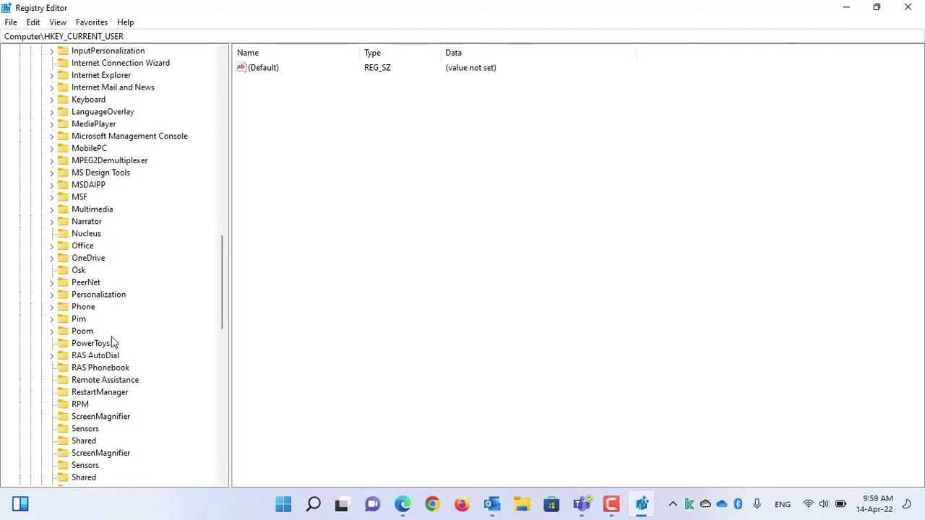
scroll(112, 341, "down", 8)
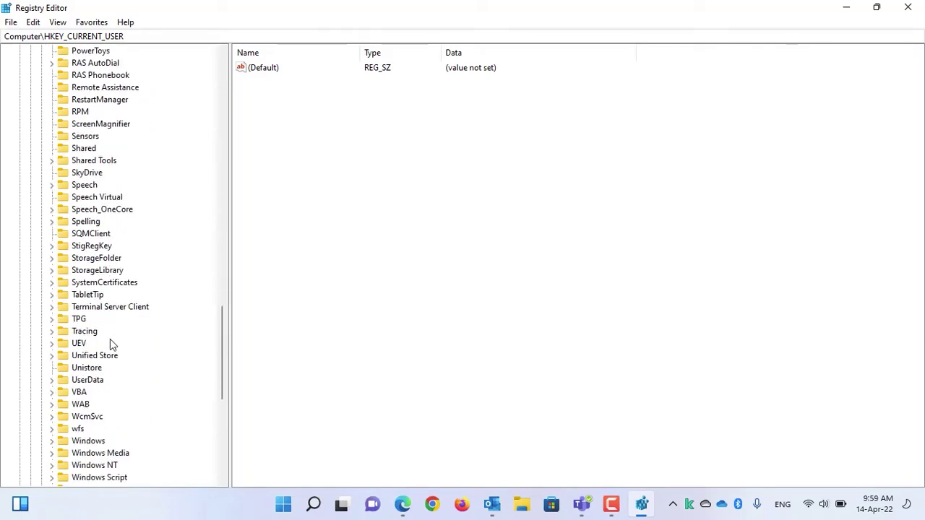
scroll(110, 339, "down", 2)
left_click(93, 369)
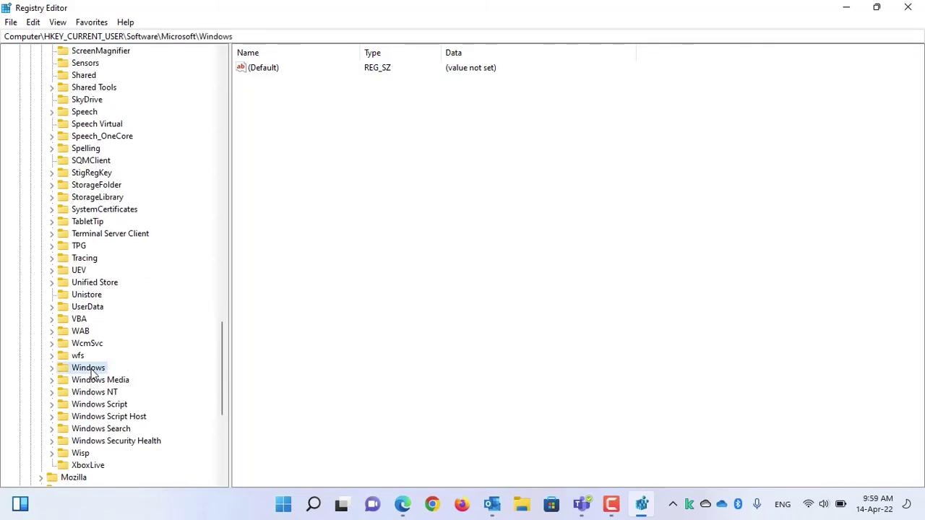
left_click(52, 369)
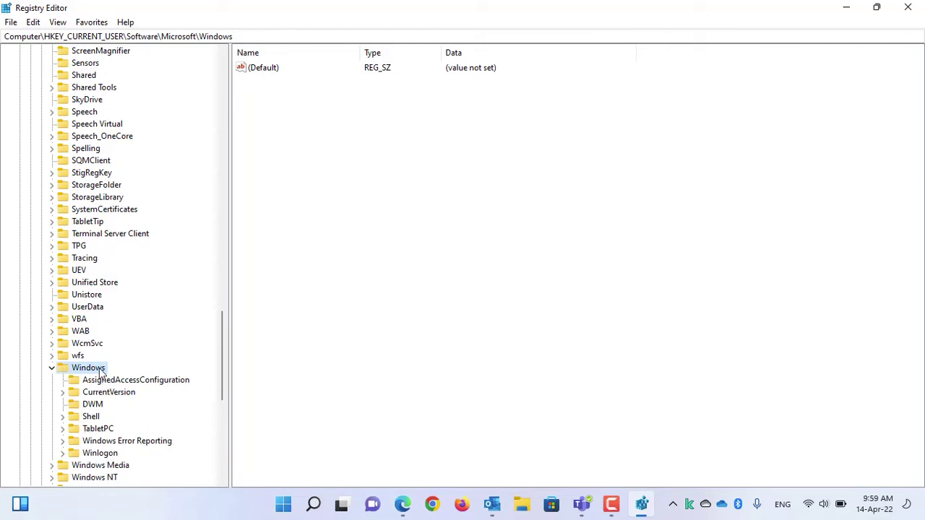
Drill into CurrentVersion\Explorer and select the Advanced key.
left_click(62, 392)
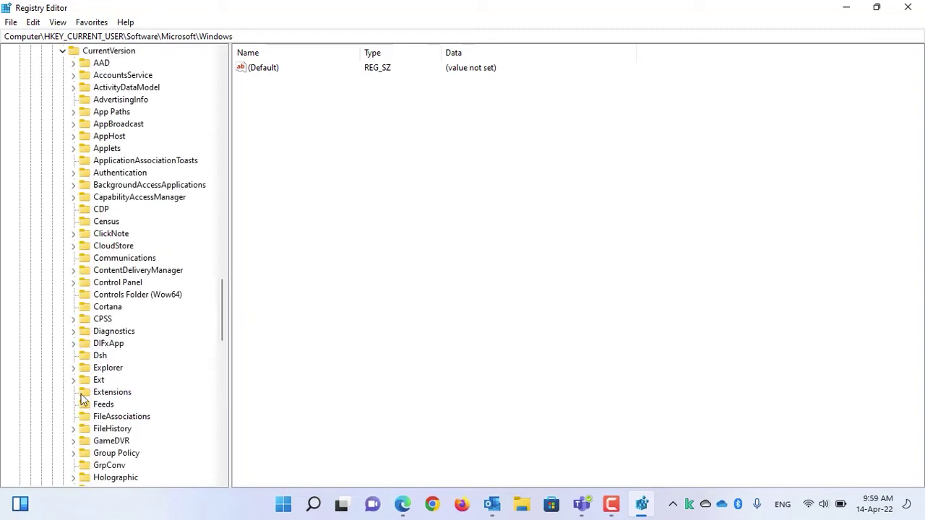
left_click(115, 54)
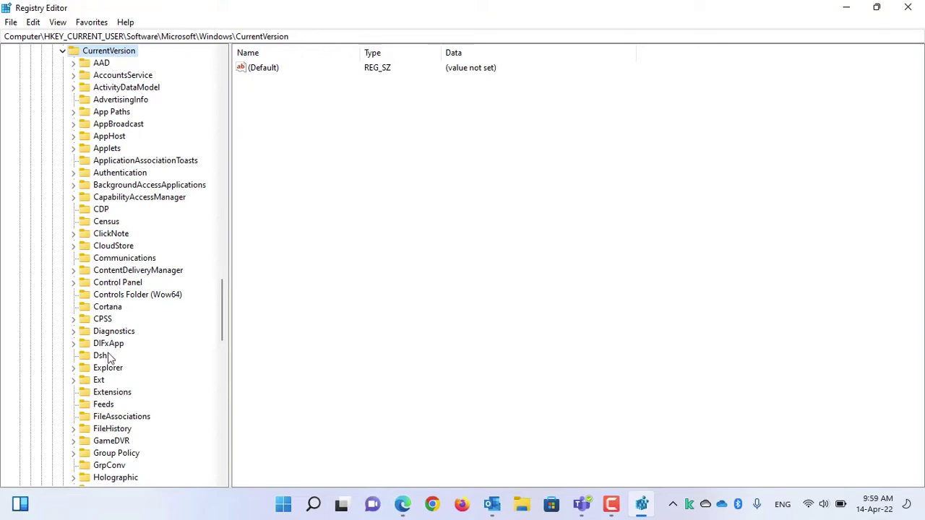
left_click(73, 368)
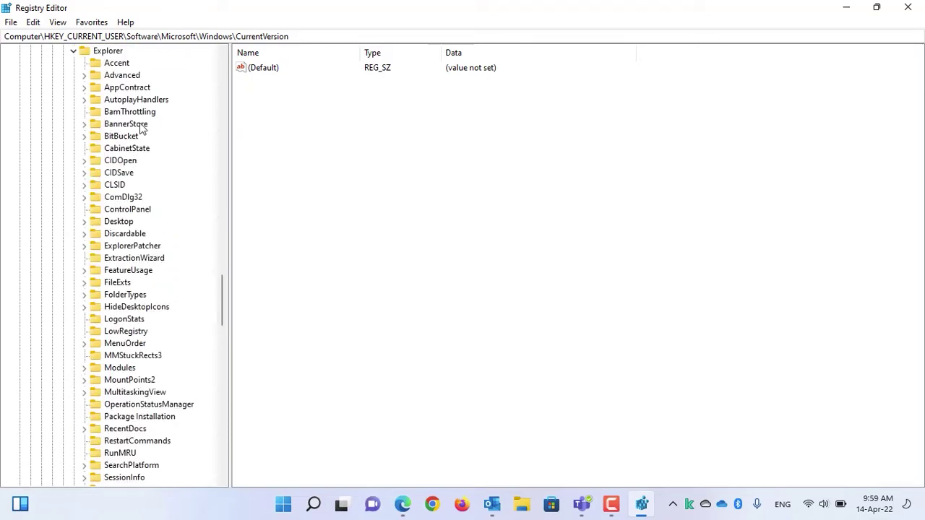
left_click(123, 75)
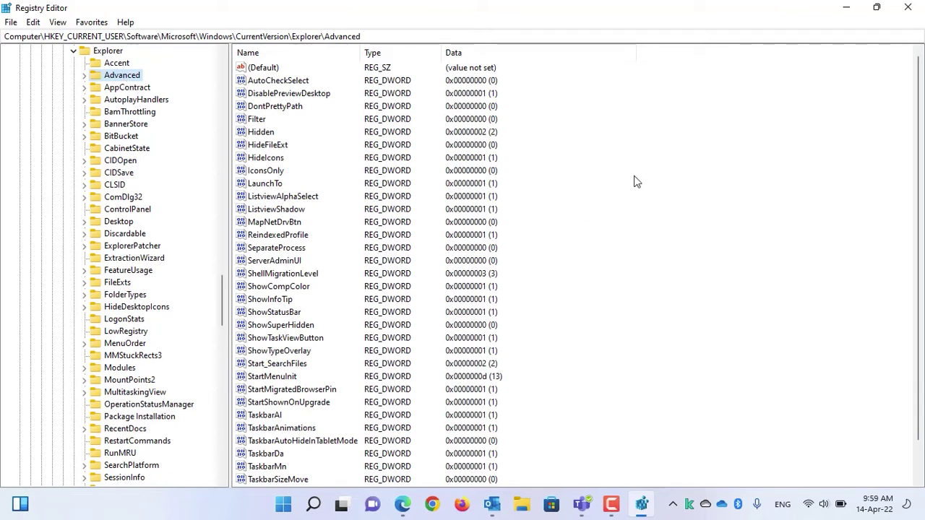
Create a new DWORD (32-bit) value named TaskbarSi in the Advanced key.
right_click(698, 127)
mouse_move(753, 136)
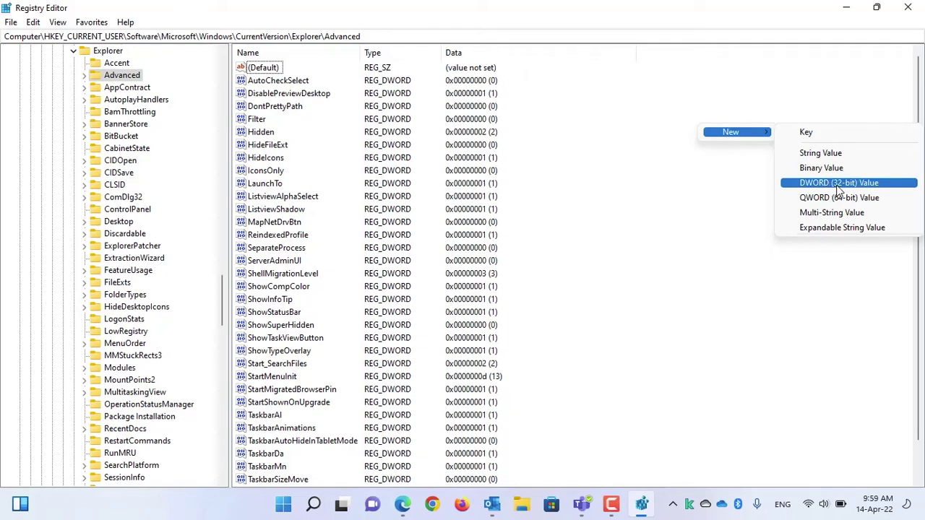
left_click(855, 185)
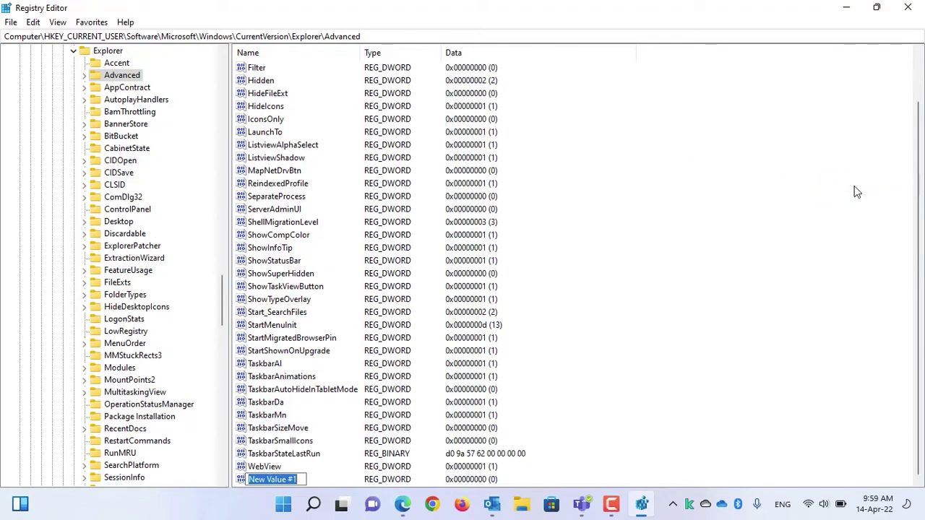
type("Tak")
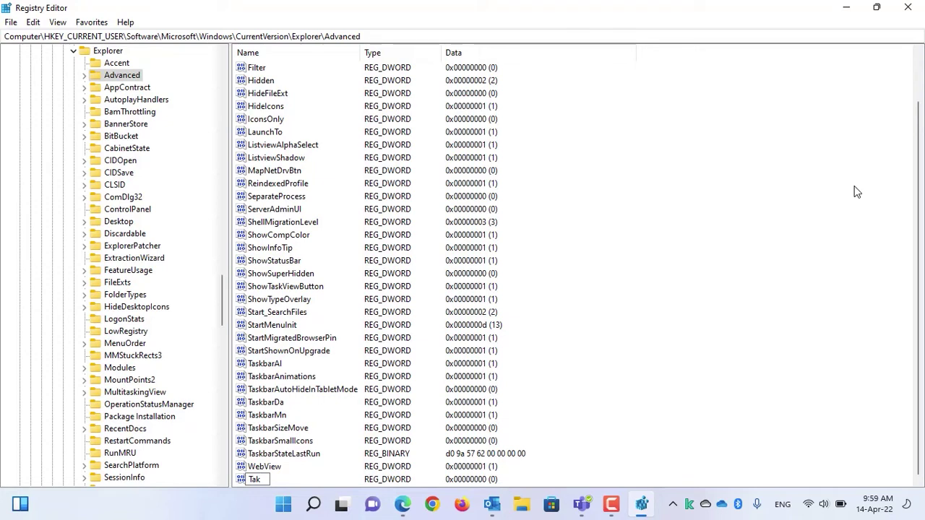
key("BackSpace")
type("skbarSi")
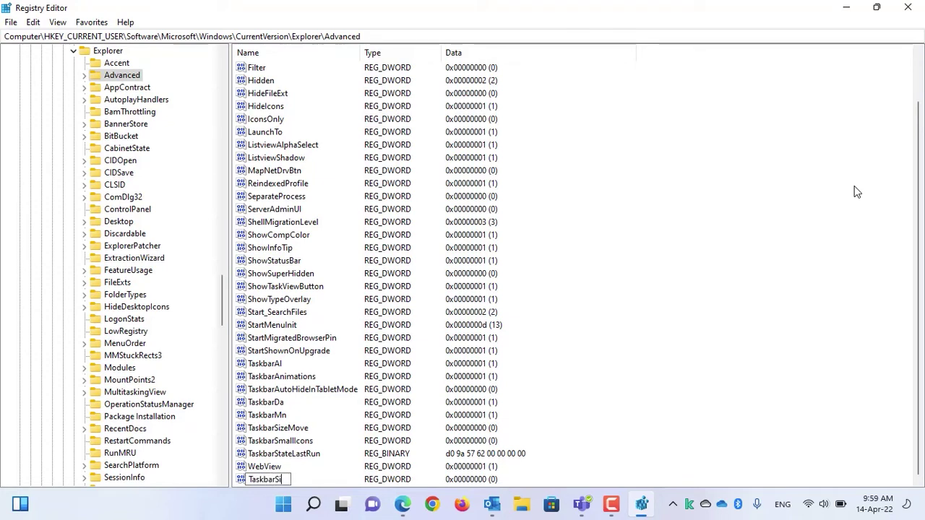
key("Return")
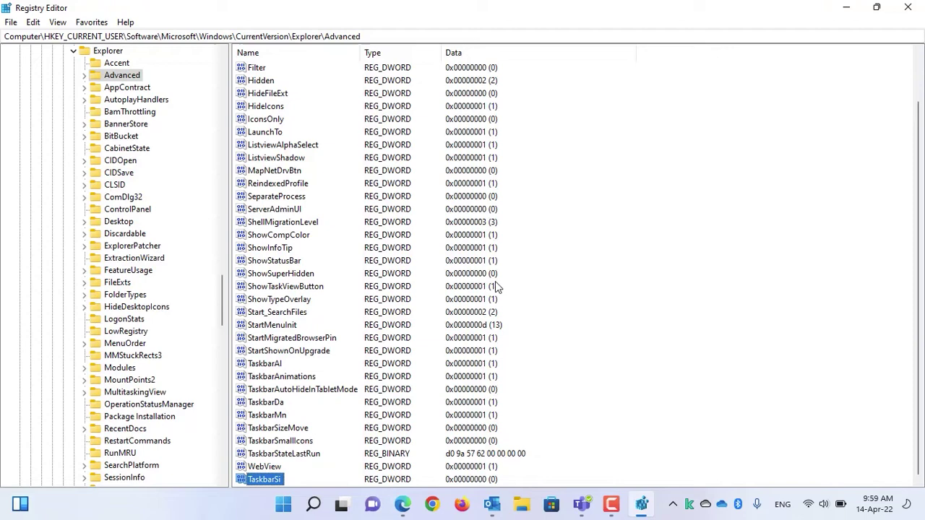
Modify TaskbarSi and confirm its value data as 0.
right_click(269, 483)
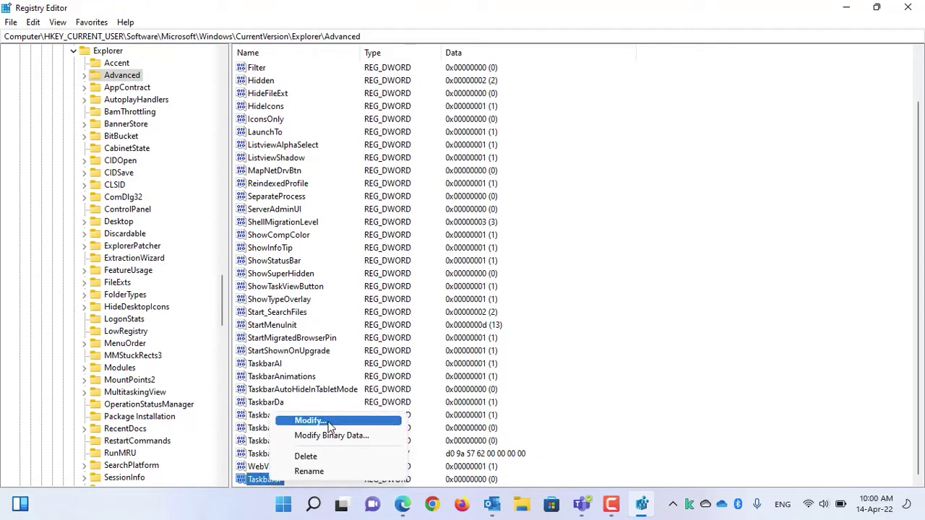
left_click(328, 423)
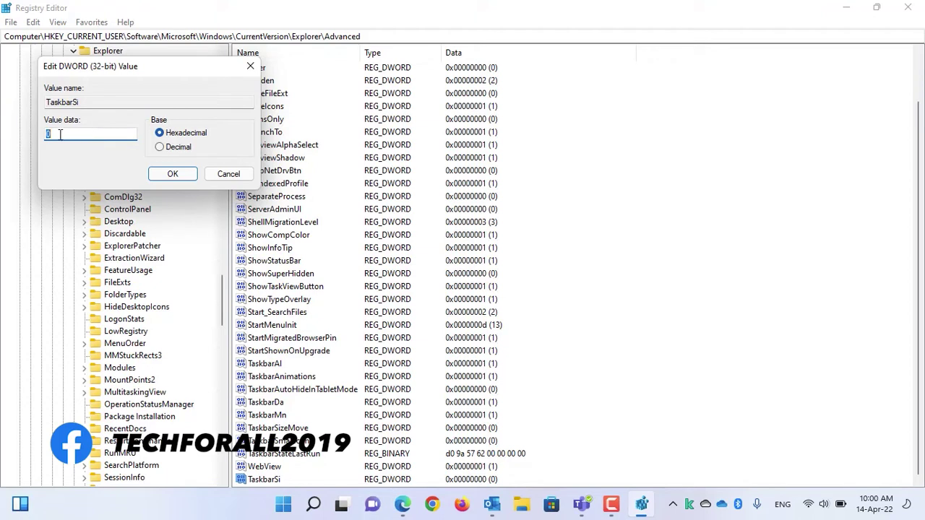
type("0")
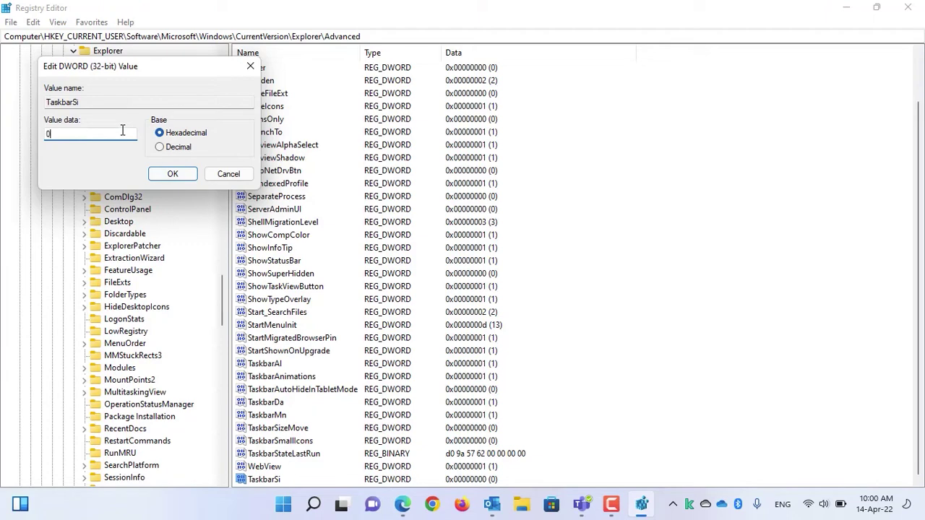
left_click(194, 174)
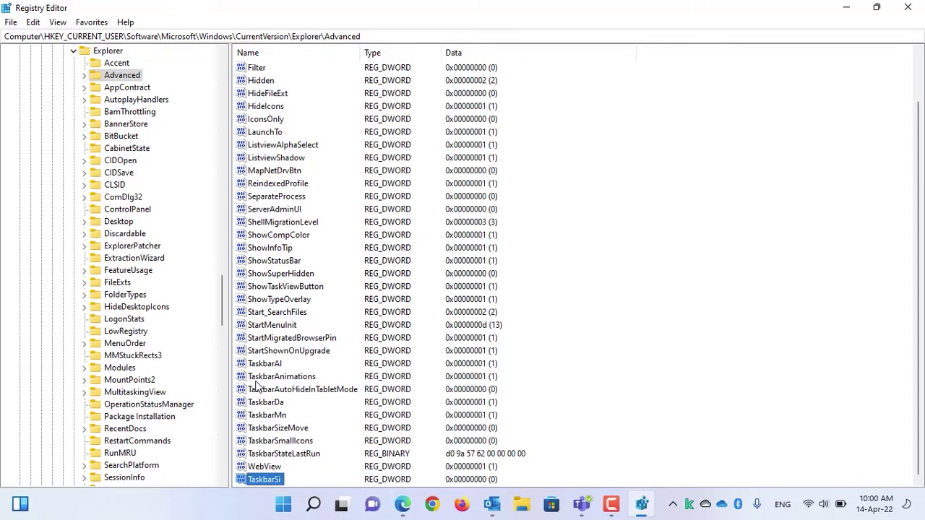
Restart the Windows Explorer process from Task Manager.
key("ctrl+shift+Escape")
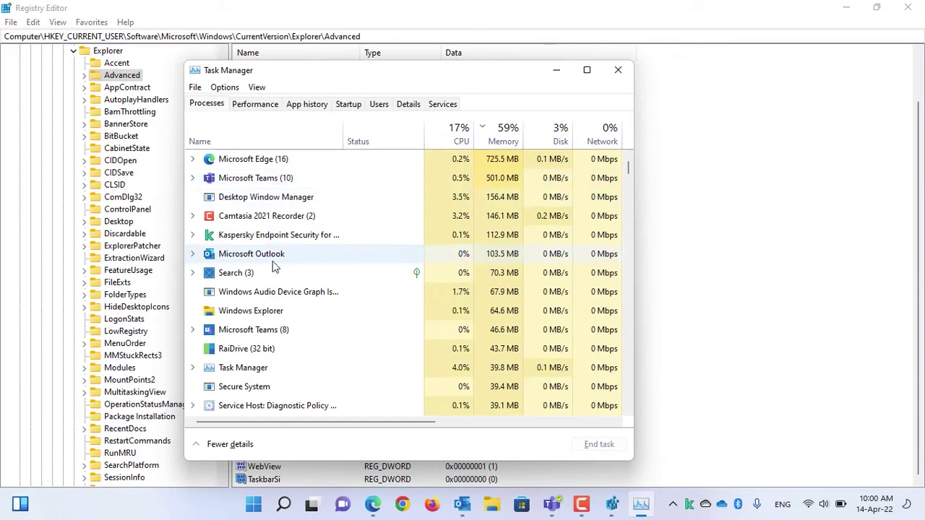
left_click(265, 316)
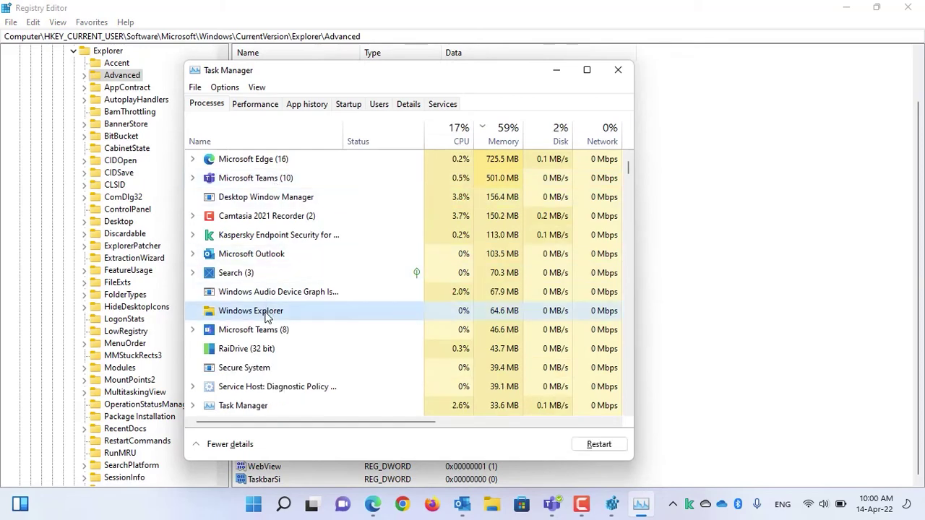
left_click(603, 448)
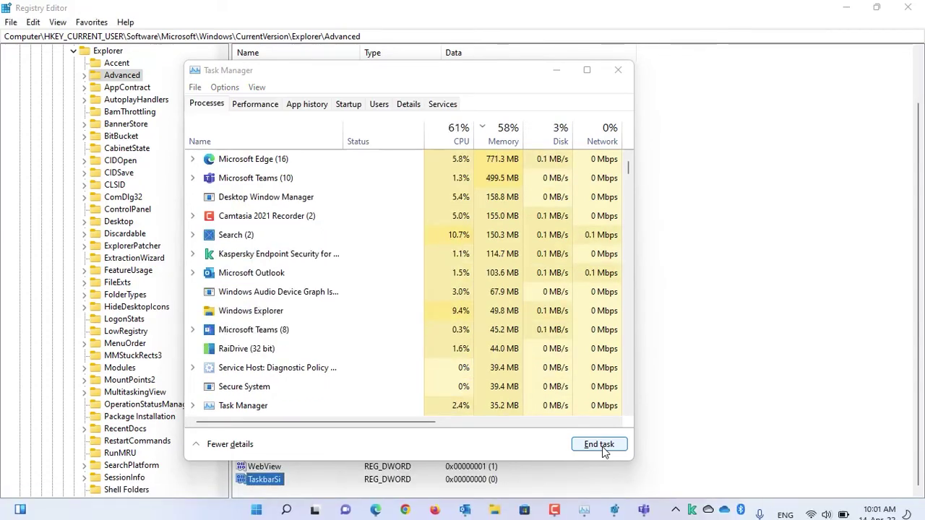
Back in Registry Editor, change TaskbarSi's value data to 2.
left_click(694, 435)
left_click(276, 480)
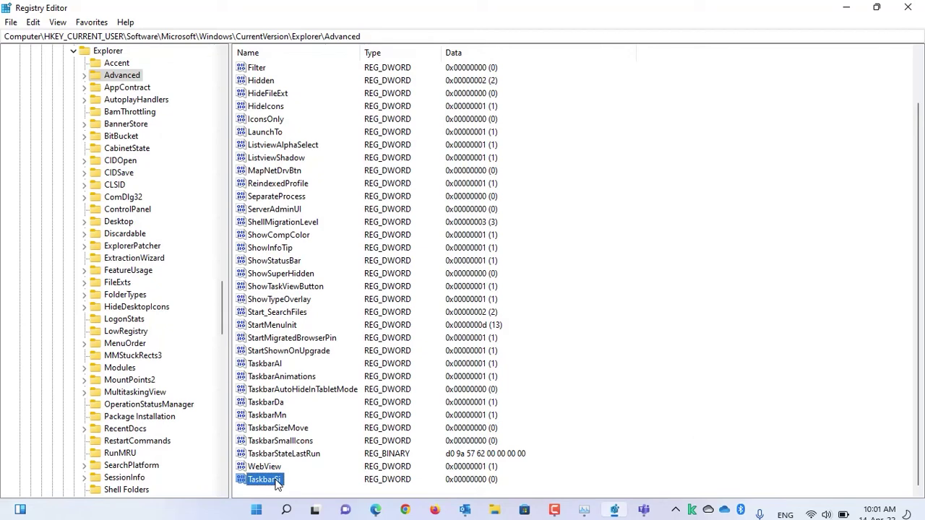
right_click(275, 480)
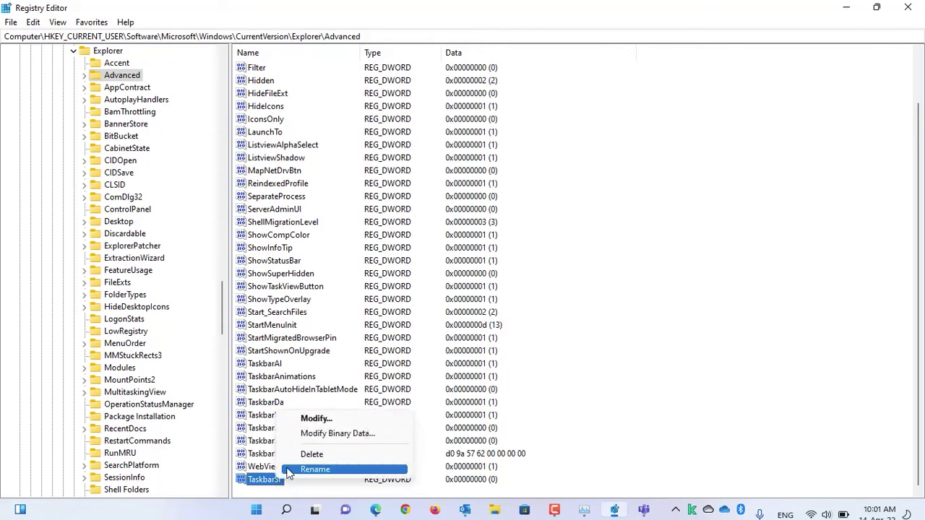
left_click(304, 421)
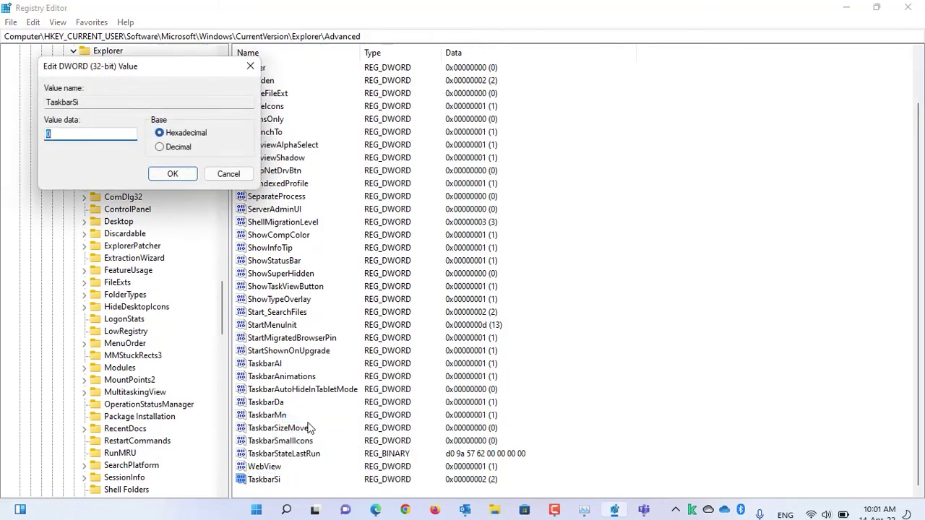
type("2")
left_click(192, 178)
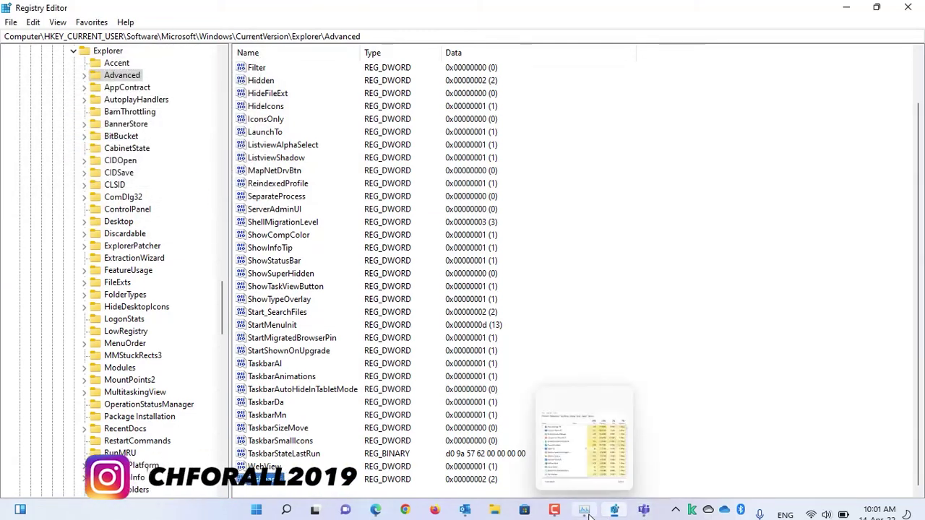
Restart Windows Explorer from Task Manager to apply the value 2.
left_click(615, 510)
left_click(297, 312)
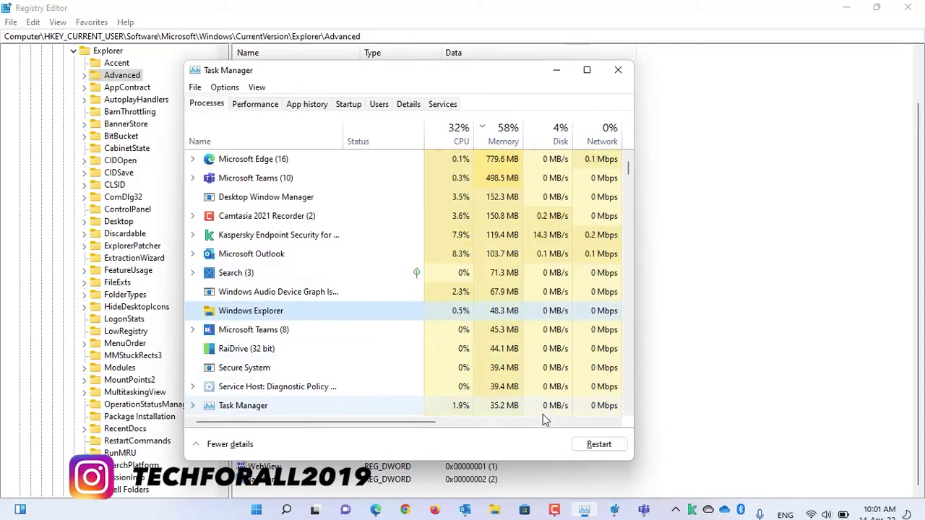
left_click(597, 445)
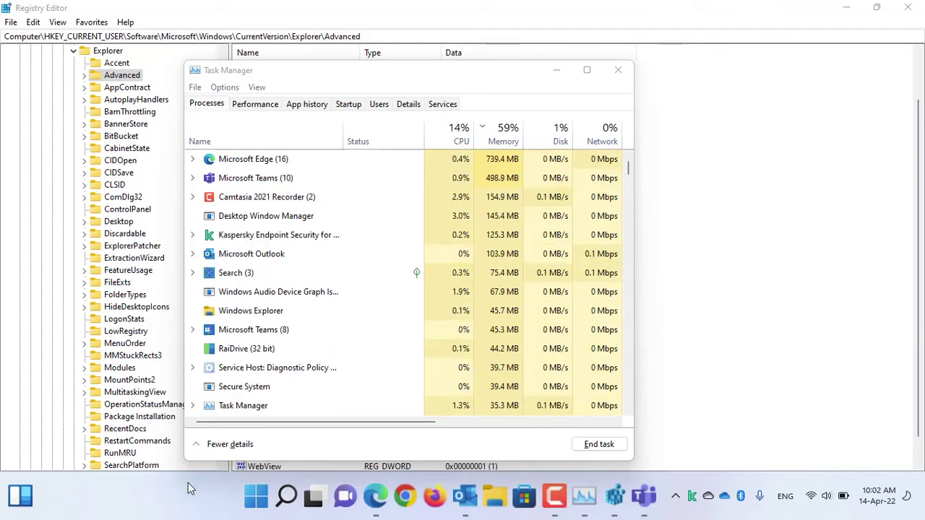
Back in Registry Editor, change TaskbarSi's value data to 1.
left_click(318, 21)
scroll(280, 463, "down", 1)
left_click(267, 454)
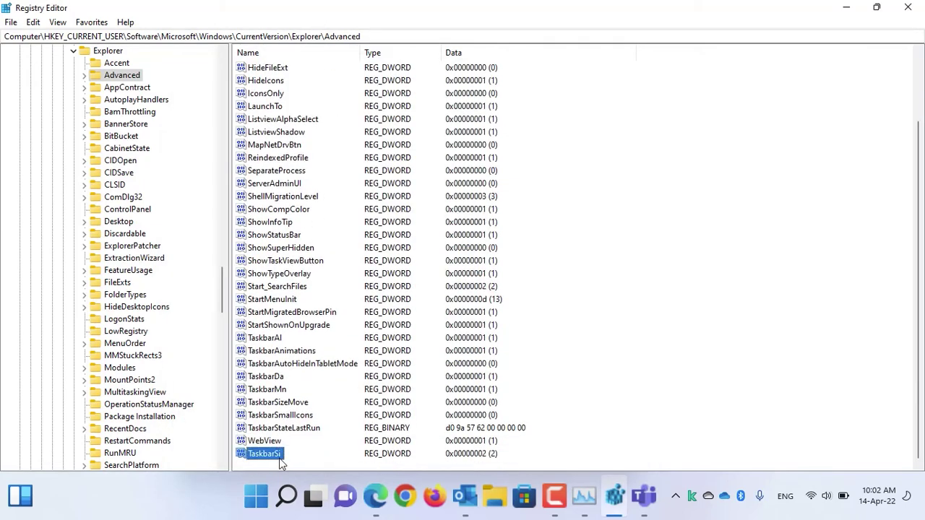
right_click(275, 461)
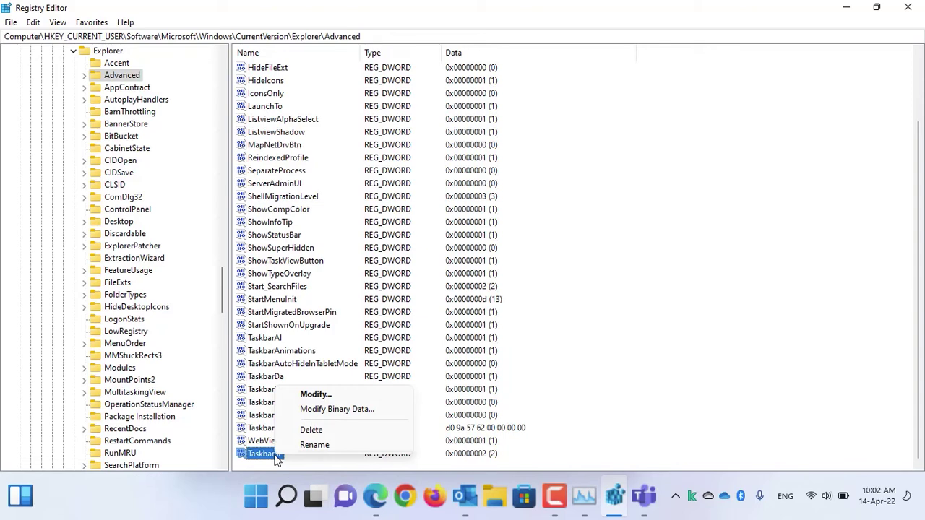
left_click(315, 394)
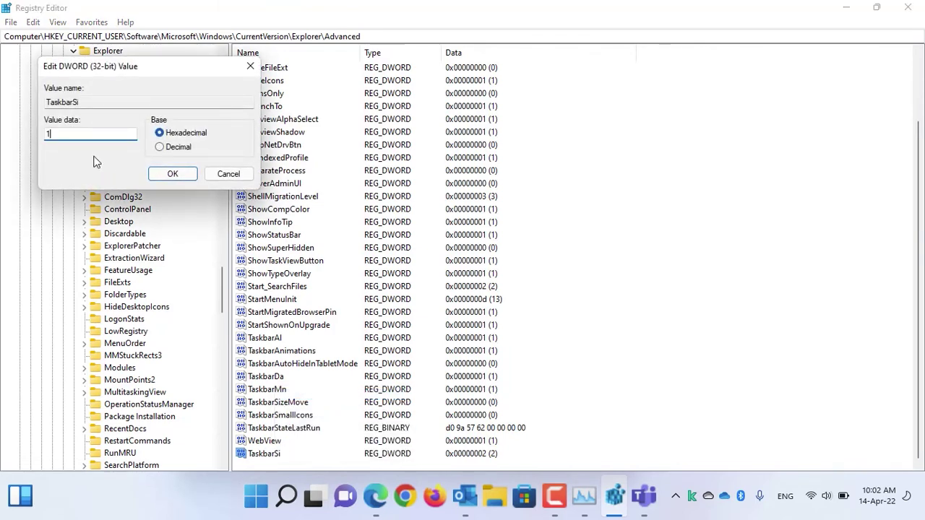
type("1")
left_click(173, 175)
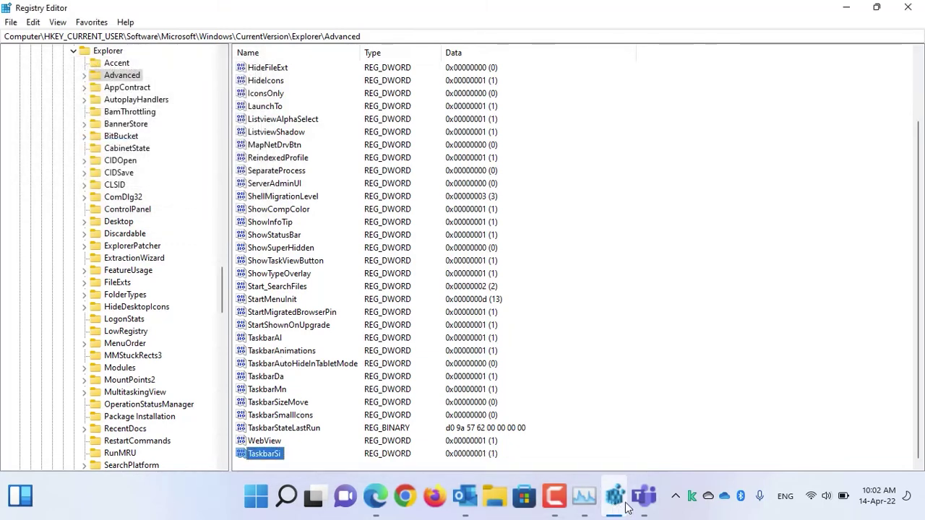
Restart Windows Explorer from Task Manager to apply the value 1.
left_click(583, 497)
left_click(250, 311)
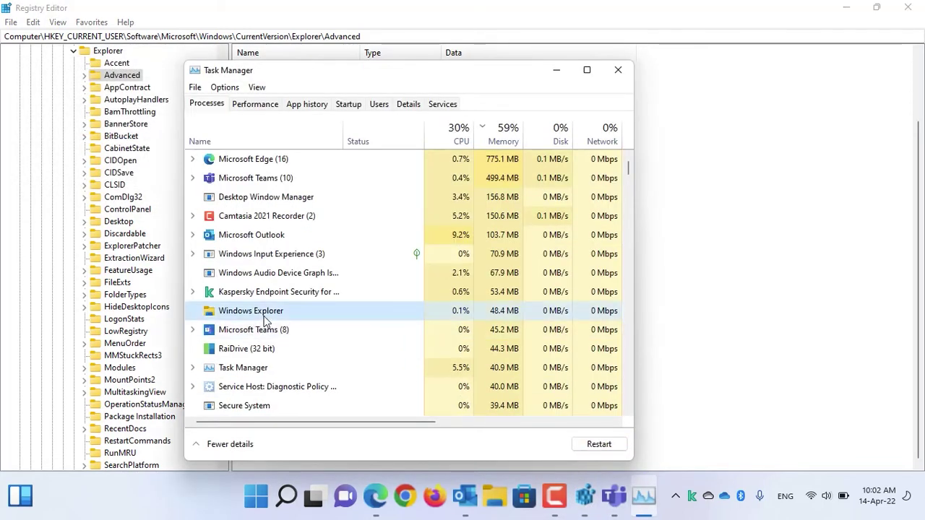
left_click(599, 444)
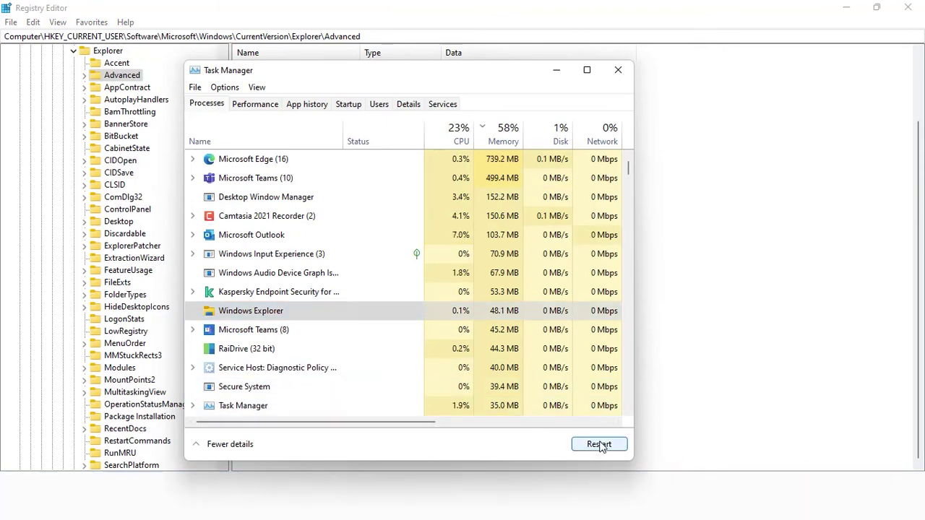